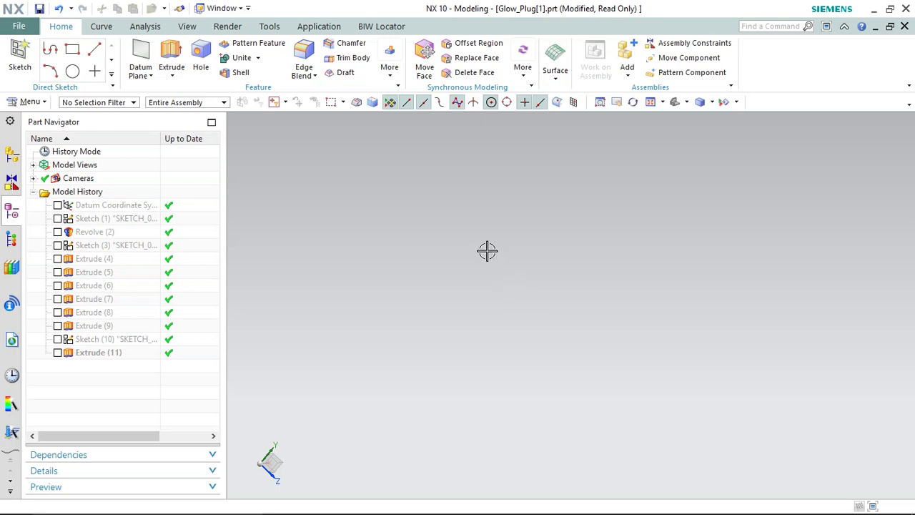
Step: Re-enable the Datum Coordinate System feature and orbit the view to a front orientation
click(57, 205)
click(97, 205)
right_click(97, 205)
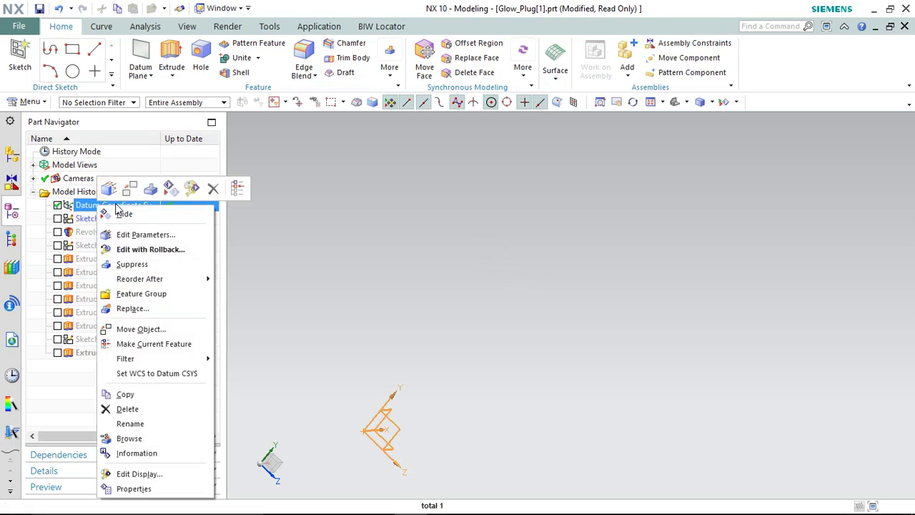
key(Escape)
mouse_move(402, 484)
middle_down()
mouse_move(369, 443)
mouse_move(290, 384)
mouse_move(254, 372)
middle_up()
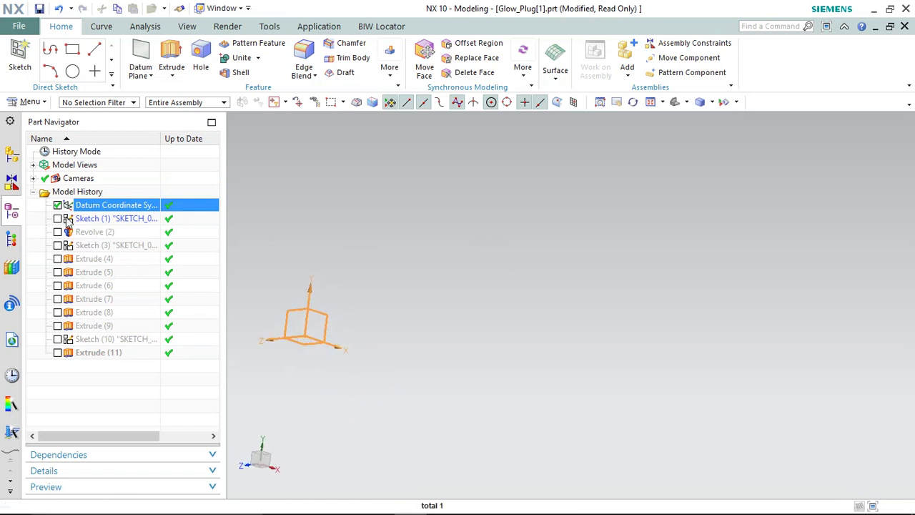
Step: Re-enable Sketch (1) and show its outline, orbiting so the profile stands upright
click(58, 218)
click(100, 220)
right_click(100, 221)
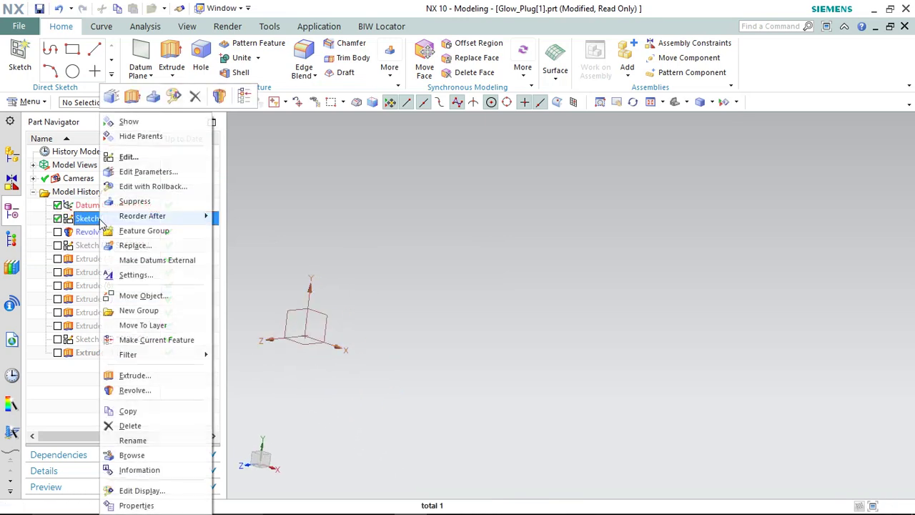
click(128, 122)
mouse_move(351, 254)
middle_down()
mouse_move(337, 251)
mouse_move(406, 245)
mouse_move(367, 262)
mouse_move(421, 264)
middle_up()
Step: Review the stepped half-profile of Sketch (1) in the sketcher, then finish the sketch
scroll(369, 184, up, 3)
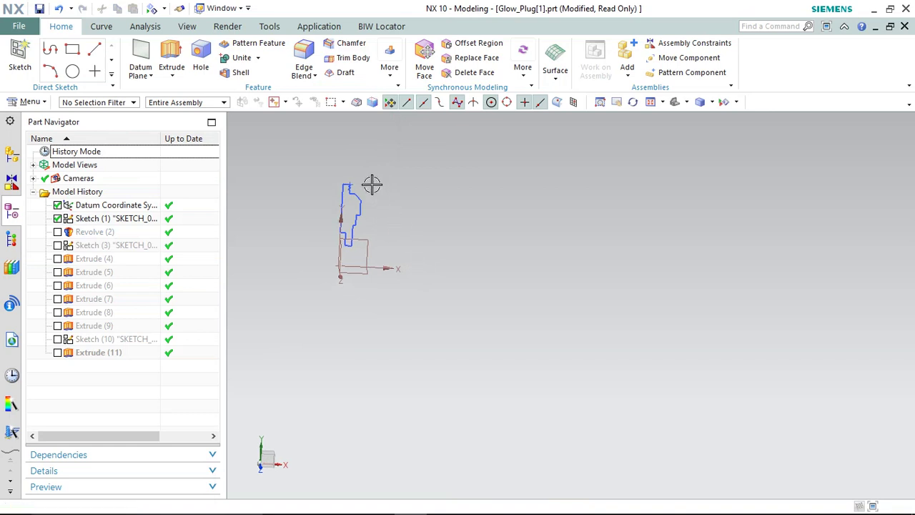
scroll(336, 207, up, 1)
scroll(330, 234, up, 1)
click(120, 221)
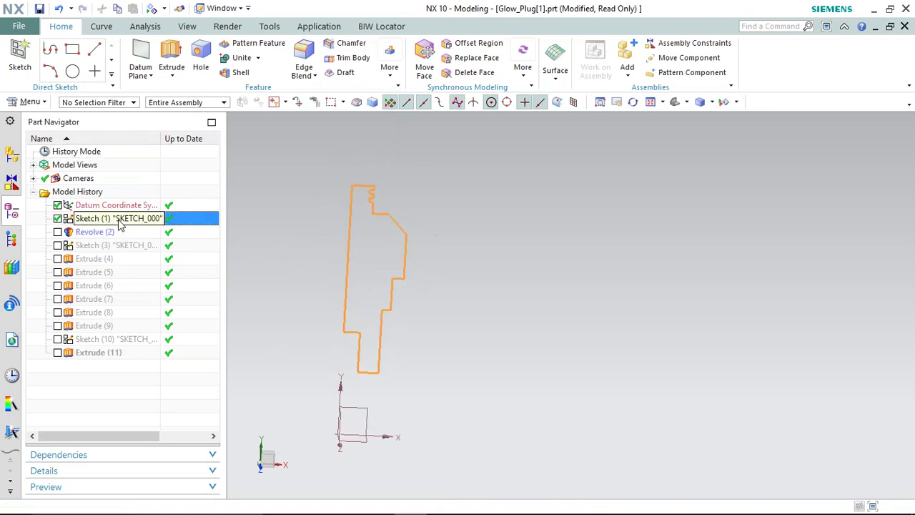
right_click(119, 225)
click(153, 142)
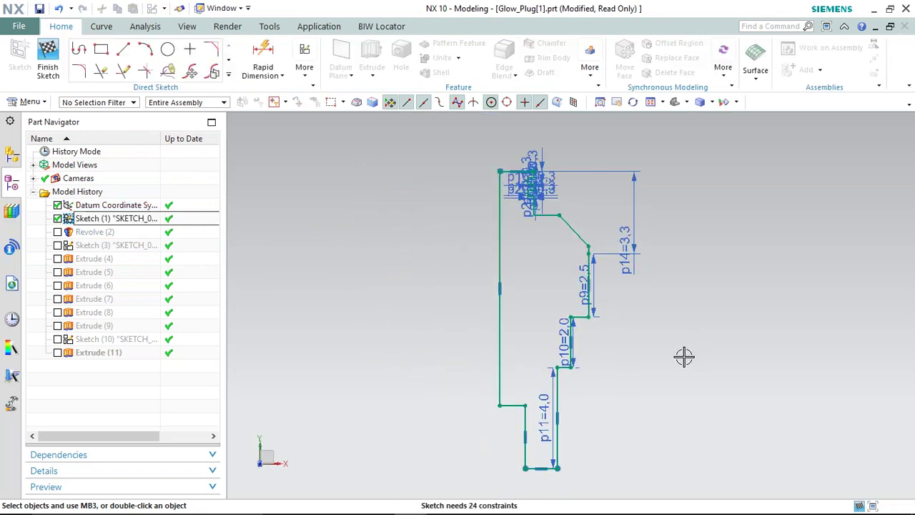
click(48, 57)
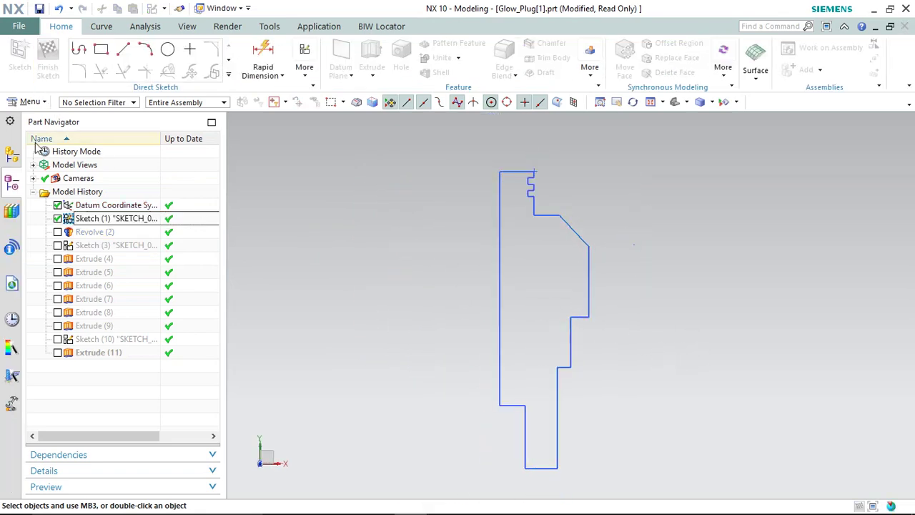
Step: Re-enable Revolve (2), keeping End Angle 360 and Boolean None unchanged
click(57, 232)
right_click(90, 236)
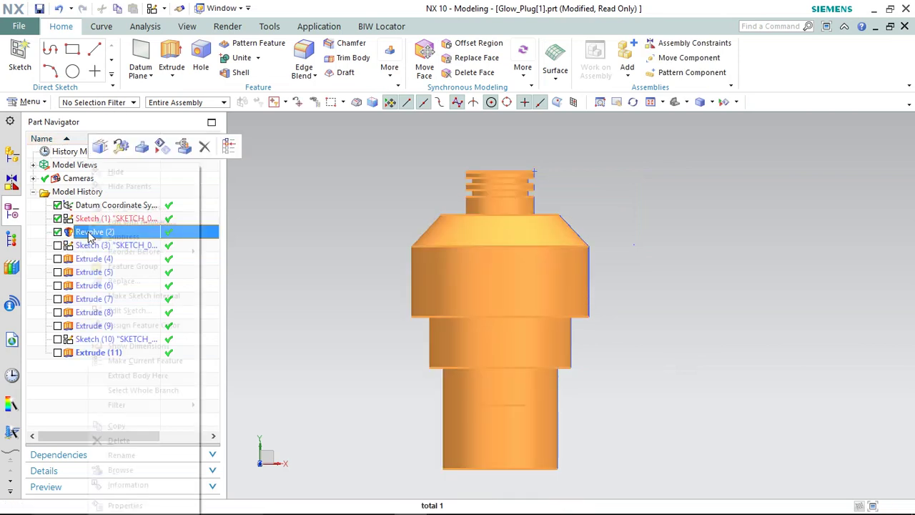
click(136, 207)
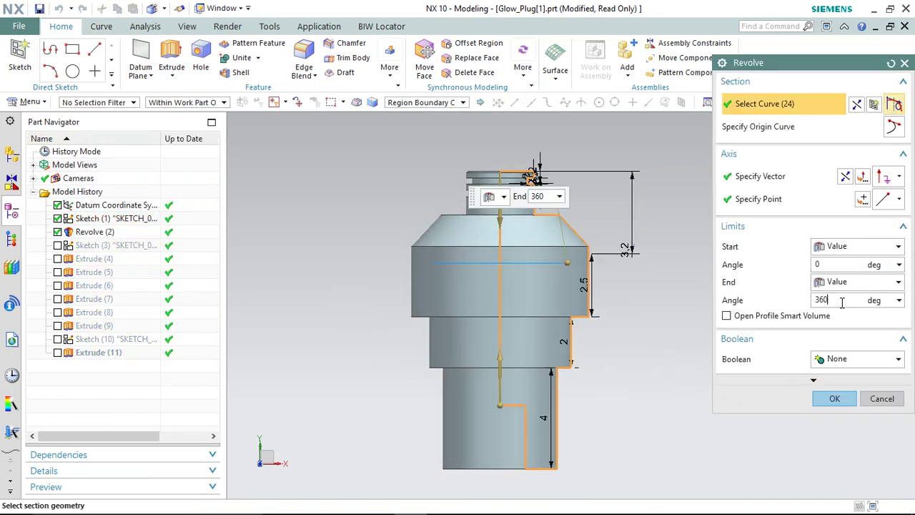
click(830, 359)
click(832, 368)
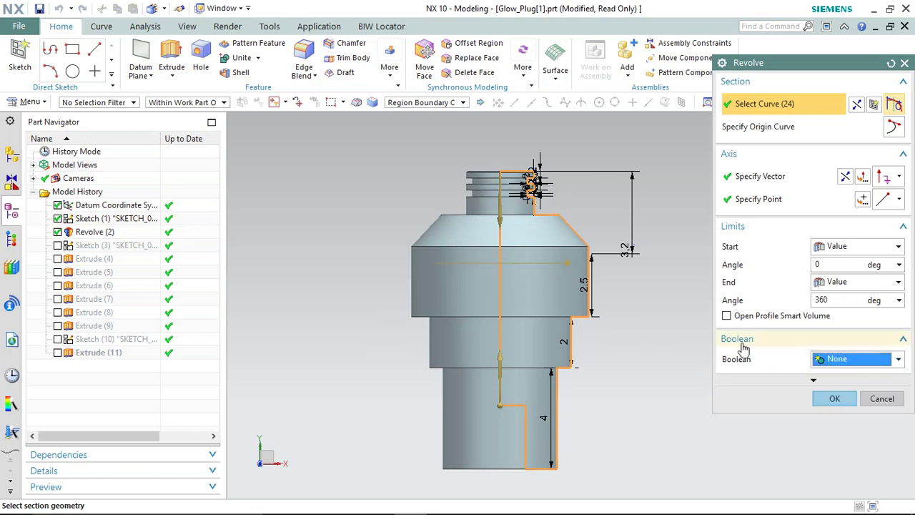
scroll(601, 370, down, 1)
scroll(586, 418, up, 1)
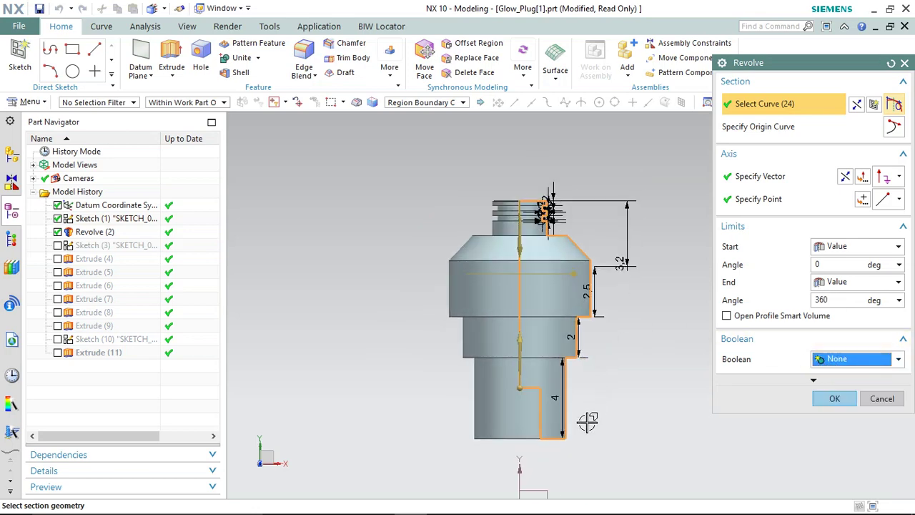
middle_drag(585, 420, 589, 399)
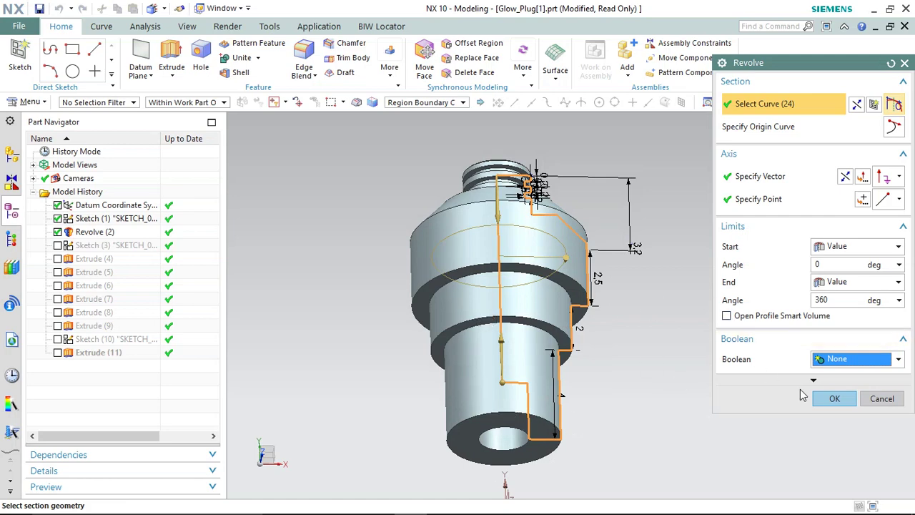
click(834, 398)
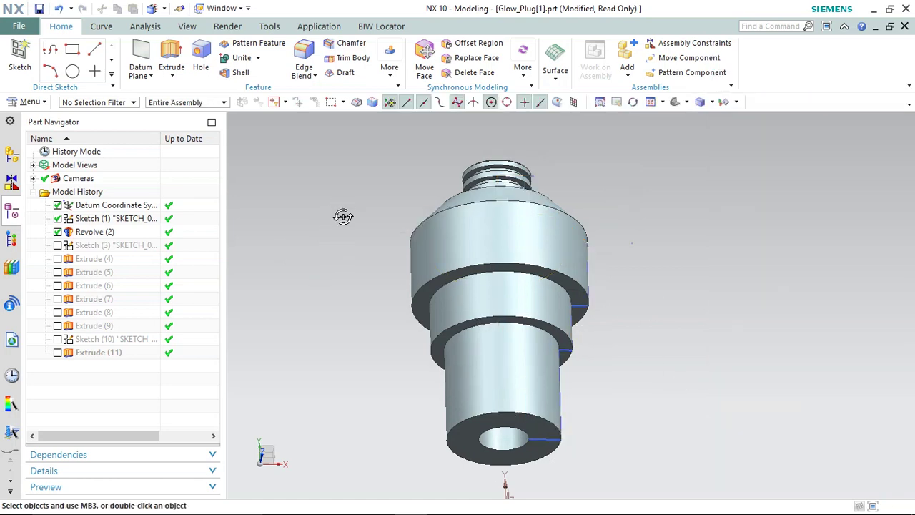
mouse_move(343, 216)
middle_down()
mouse_move(350, 255)
mouse_move(352, 234)
middle_up()
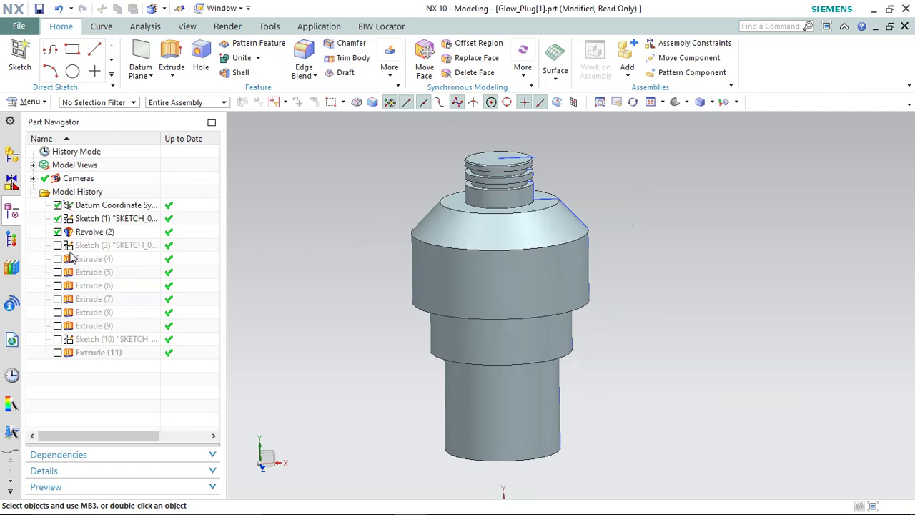
Step: Re-enable Sketch (3) and show its hexagon outline around the top of the body
click(100, 245)
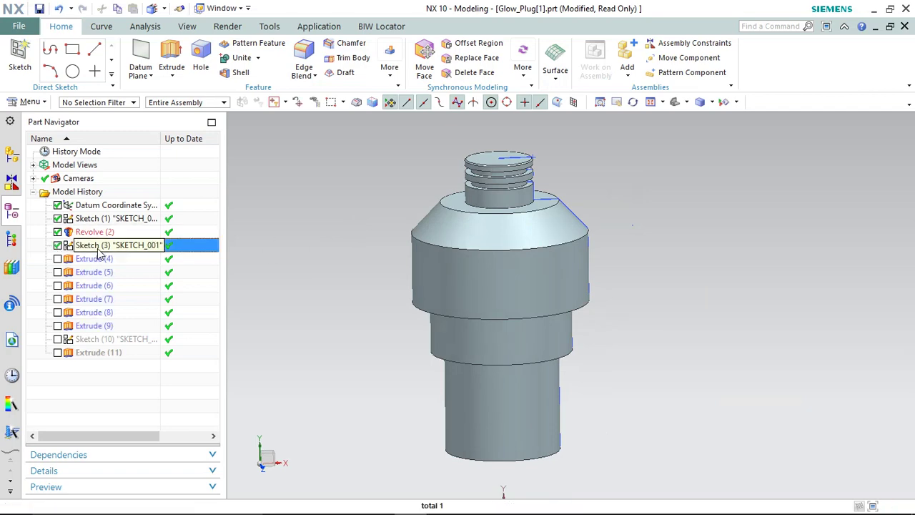
right_click(100, 245)
click(151, 110)
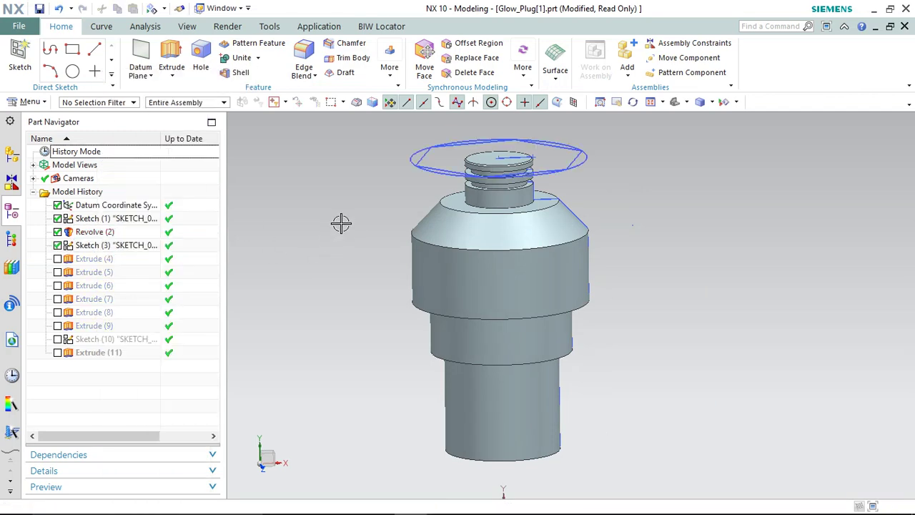
mouse_move(341, 223)
middle_down()
mouse_move(349, 253)
mouse_move(344, 246)
middle_up()
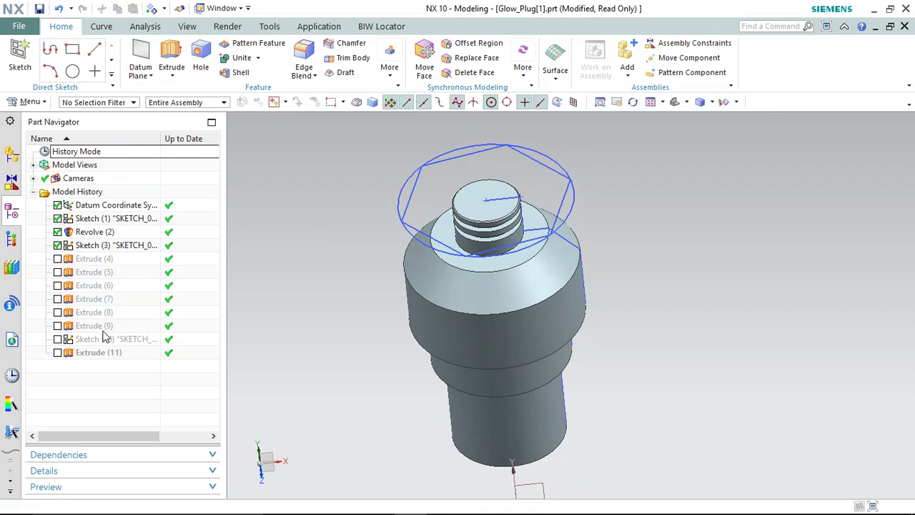
Step: Review the Sketch (3) hexagon in the sketcher, then finish the sketch
click(91, 248)
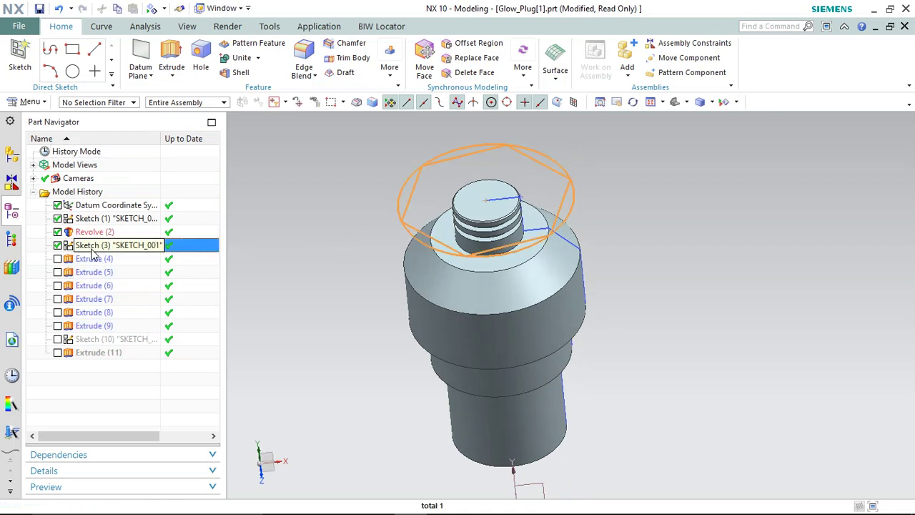
right_click(91, 248)
click(166, 202)
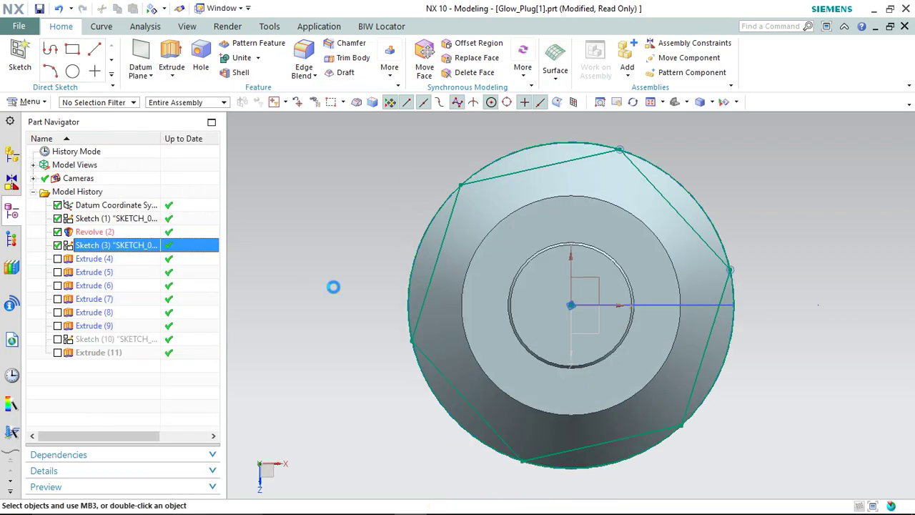
scroll(321, 291, down, 3)
scroll(324, 304, down, 2)
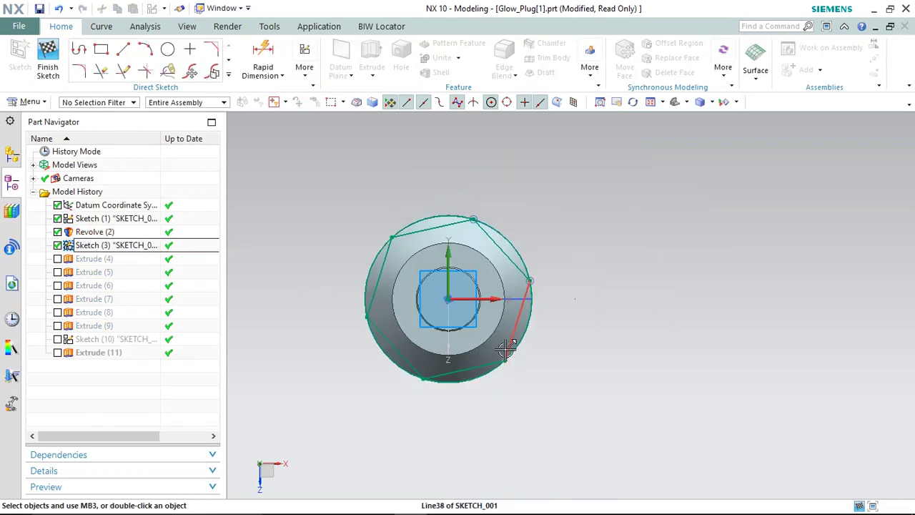
scroll(507, 348, up, 2)
middle_drag(566, 362, 570, 343)
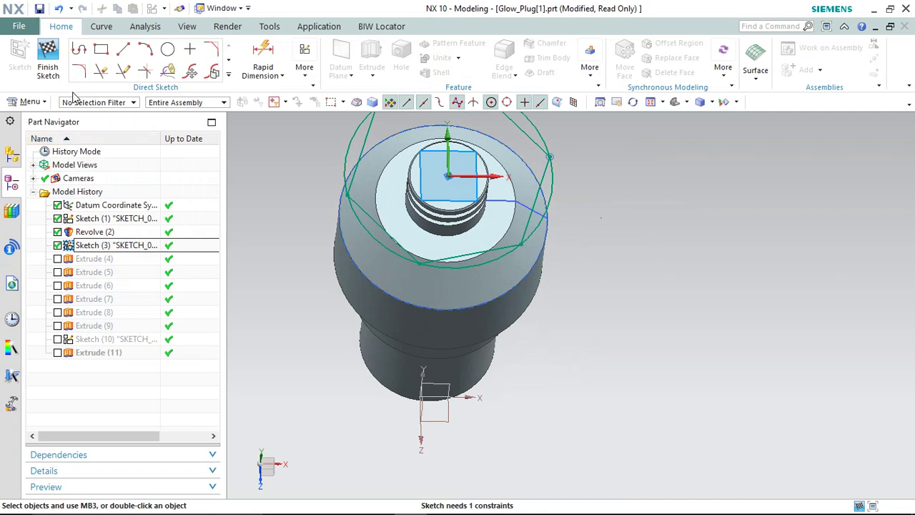
click(48, 61)
scroll(356, 253, down, 3)
mouse_move(487, 319)
middle_down()
mouse_move(474, 262)
mouse_move(465, 290)
mouse_move(427, 303)
middle_up()
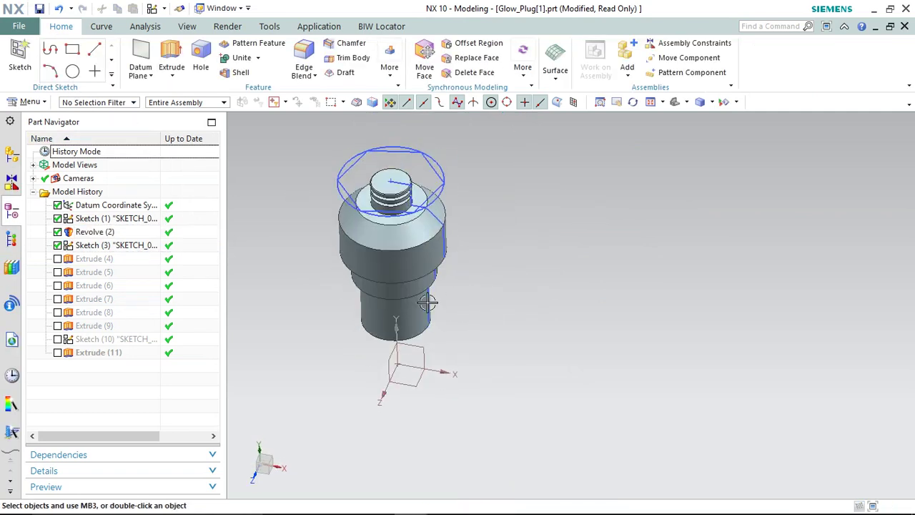
Step: Re-enable Extrude (4) and open its parameters for review
click(57, 258)
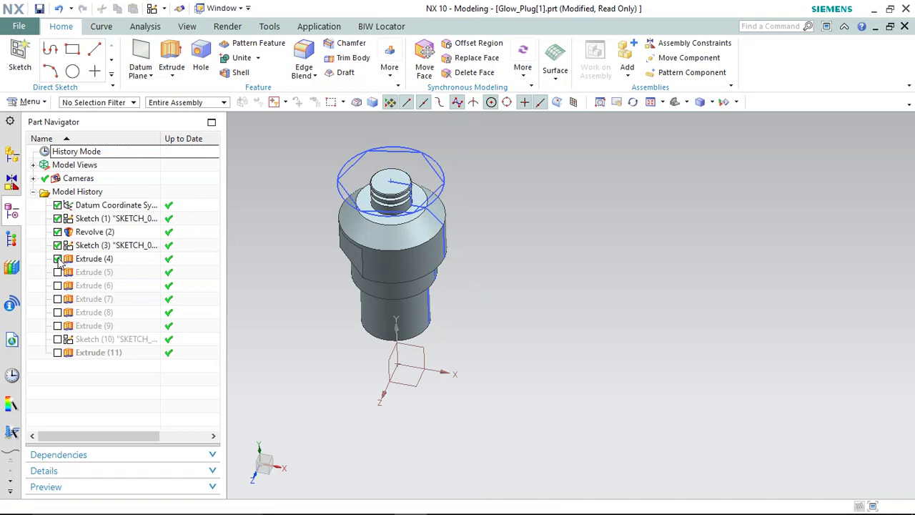
click(86, 261)
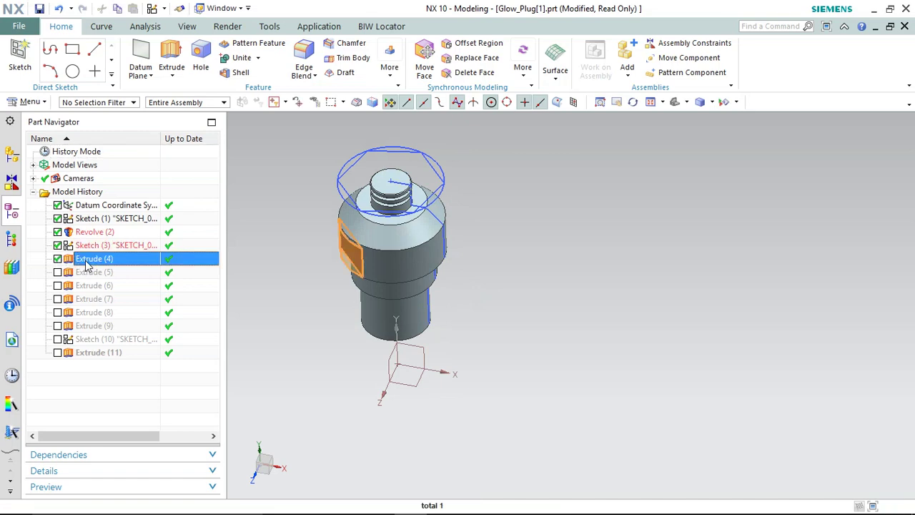
right_click(85, 263)
click(122, 44)
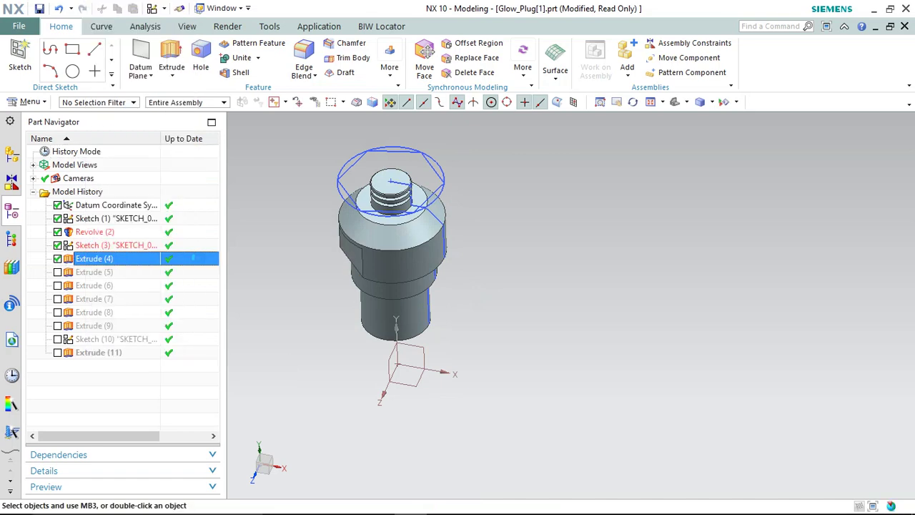
mouse_move(321, 348)
middle_down()
mouse_move(327, 322)
mouse_move(317, 347)
middle_up()
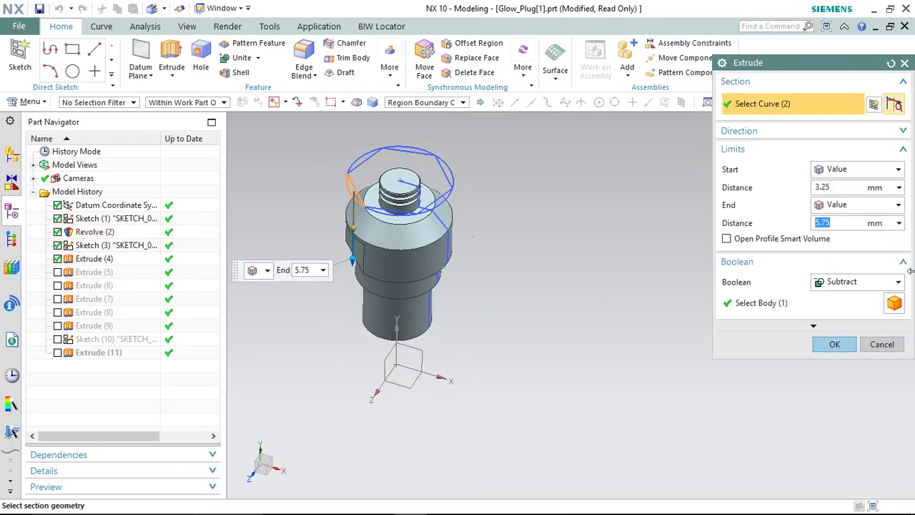
Step: Check the Extrude (4) Subtract cut from 3.25 to 5.75 mm and close without changes
click(849, 286)
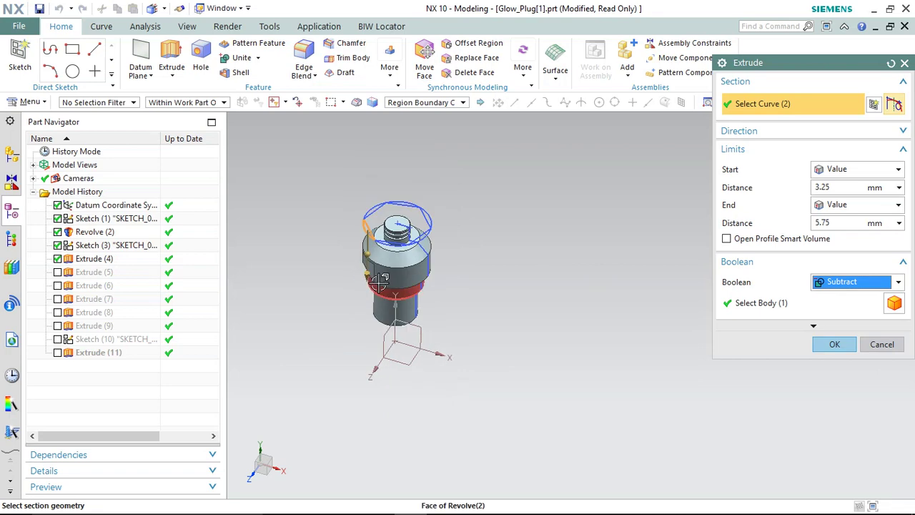
scroll(394, 299, up, 2)
scroll(298, 334, up, 2)
mouse_move(298, 334)
middle_down()
mouse_move(310, 307)
mouse_move(295, 308)
middle_up()
scroll(294, 307, down, 3)
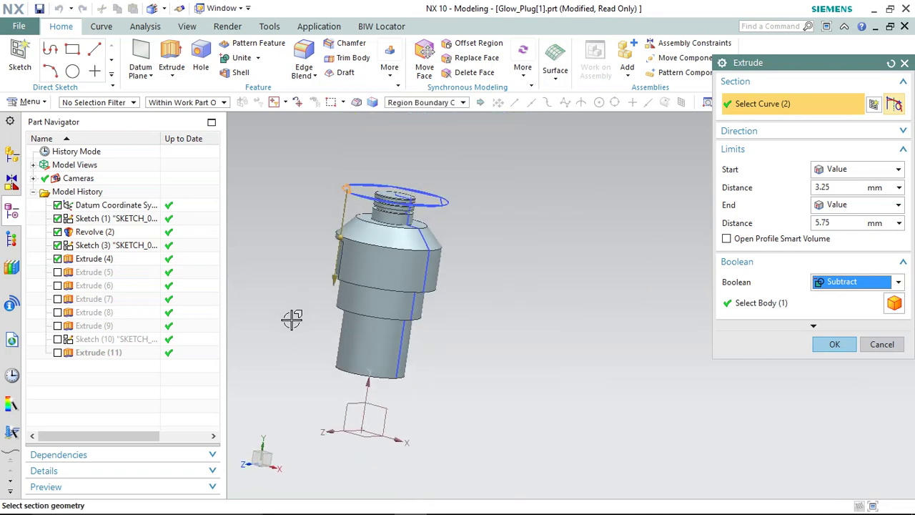
key(Escape)
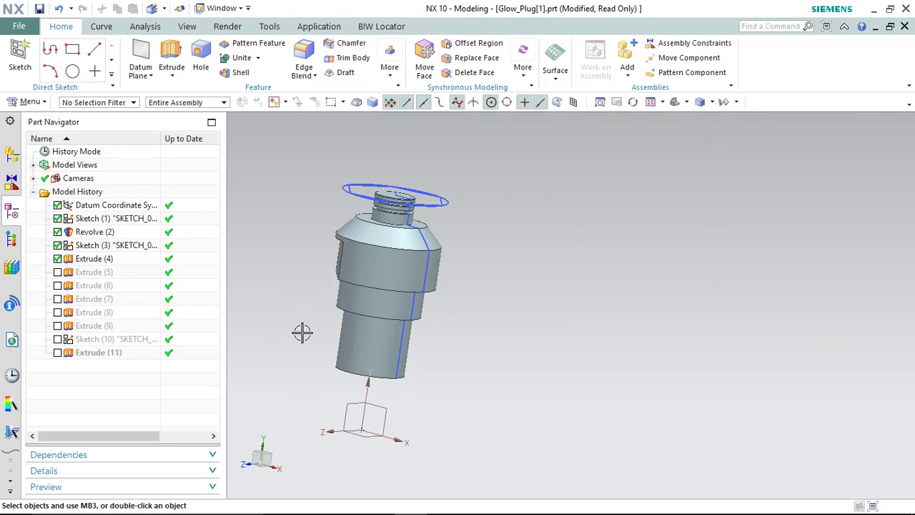
mouse_move(507, 242)
middle_down()
mouse_move(496, 274)
mouse_move(509, 256)
middle_up()
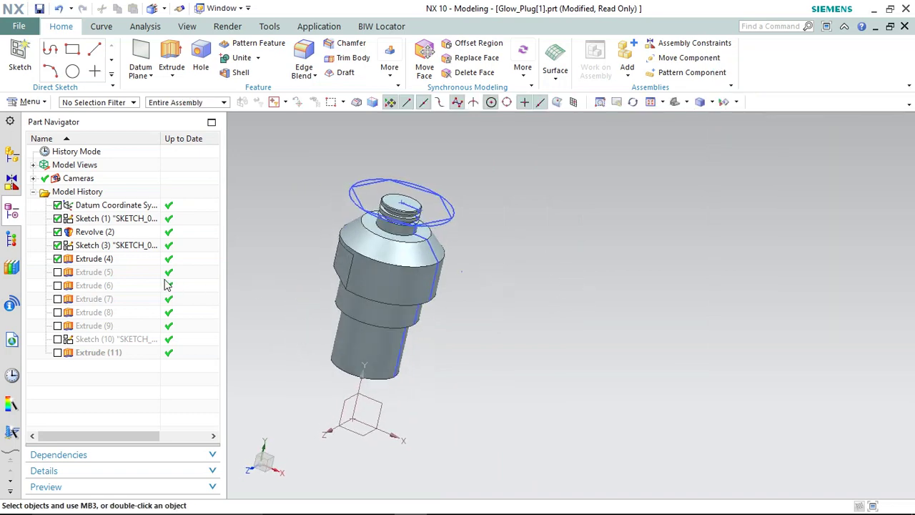
Step: Re-enable Extrude (5) and open its parameters for editing
click(58, 272)
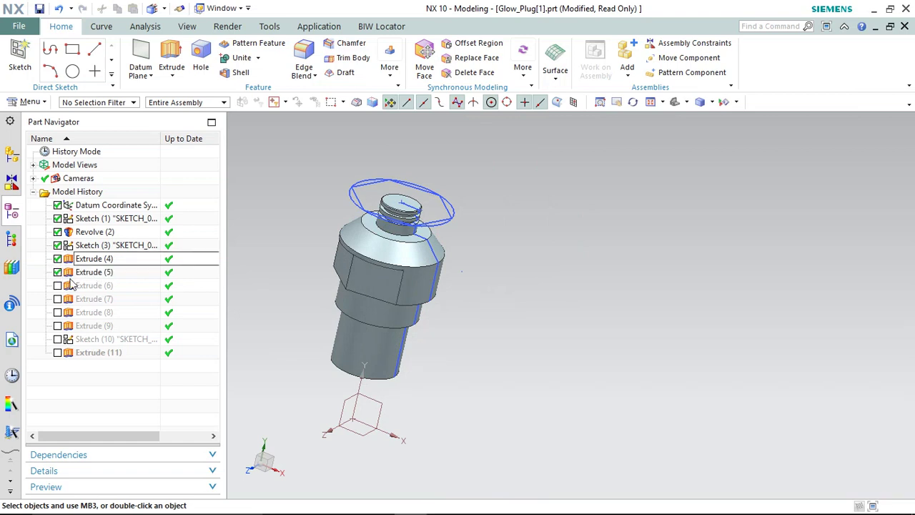
click(98, 275)
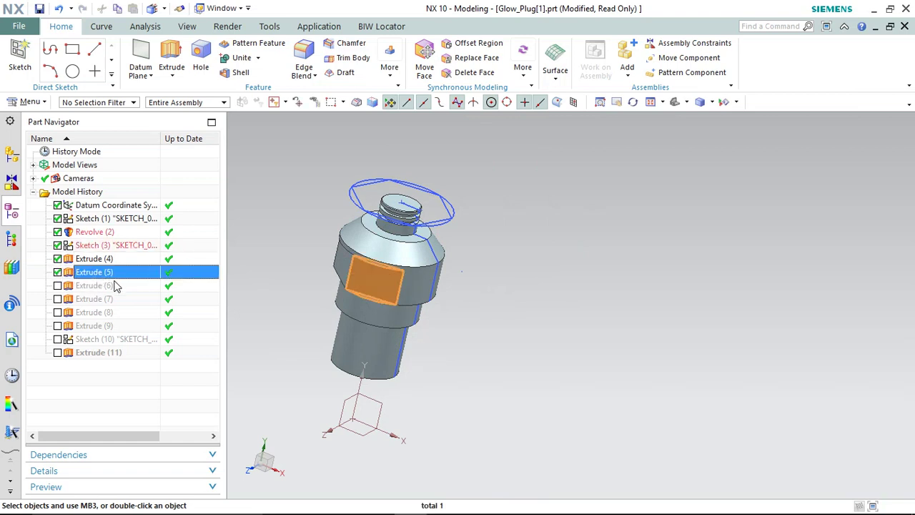
mouse_move(496, 319)
middle_down()
mouse_move(481, 317)
mouse_move(445, 229)
mouse_move(435, 311)
mouse_move(444, 318)
mouse_move(453, 310)
middle_up()
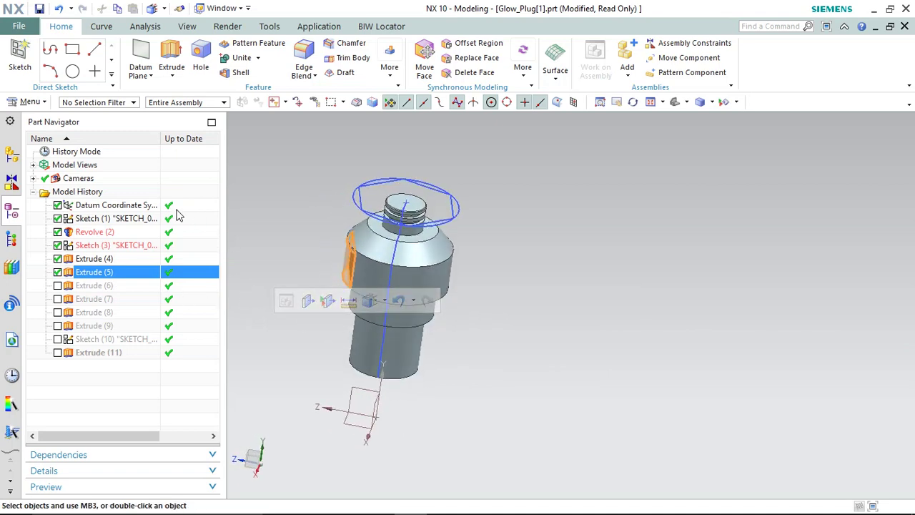
right_click(143, 272)
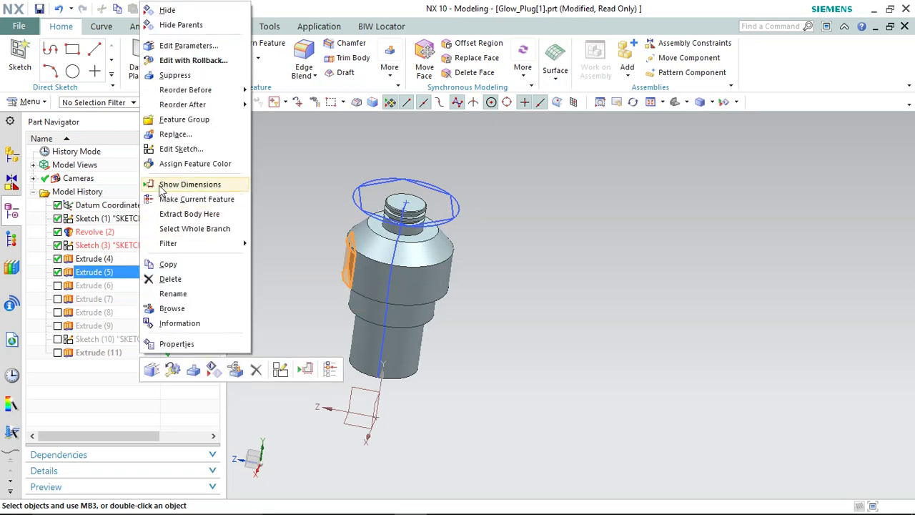
click(166, 46)
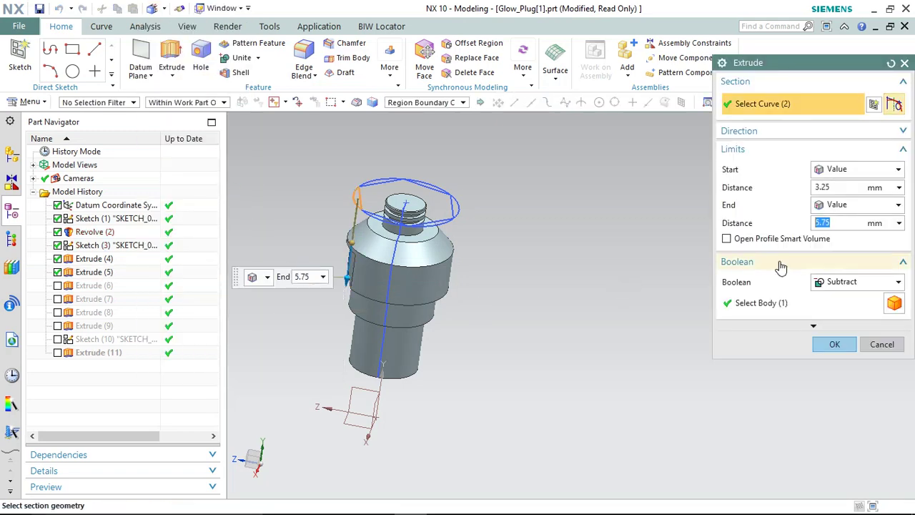
Step: Review the Extrude (5) Start 3.25 mm and End 5.75 mm Subtract limits
click(844, 188)
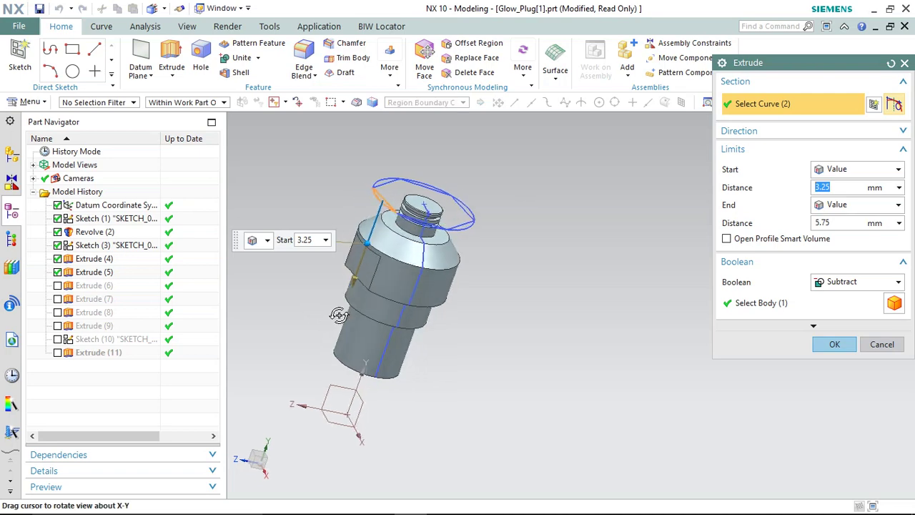
middle_drag(316, 313, 400, 243)
scroll(400, 243, down, 2)
scroll(400, 243, up, 3)
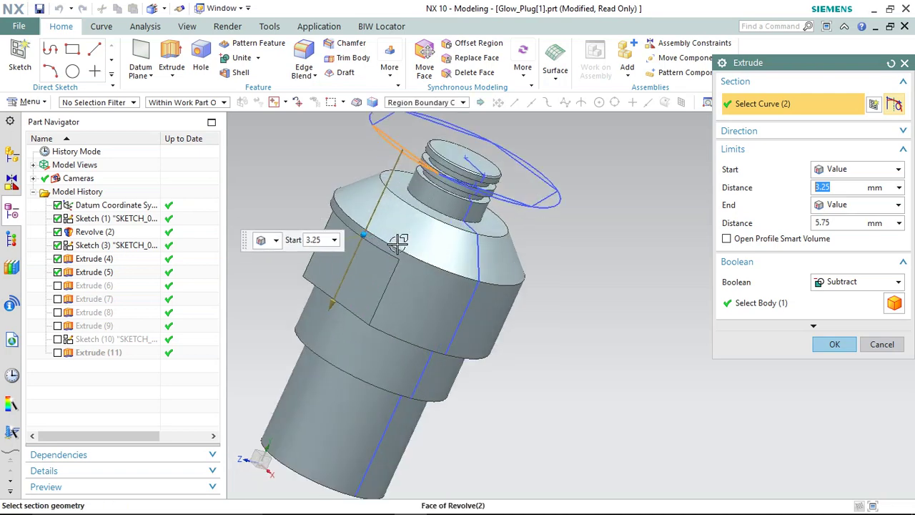
scroll(400, 247, up, 2)
scroll(515, 297, down, 2)
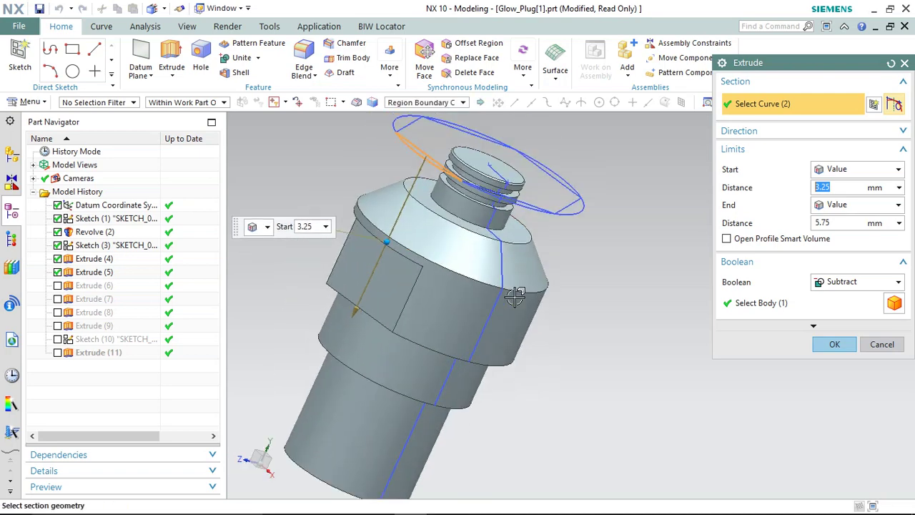
scroll(514, 297, down, 2)
middle_drag(559, 354, 551, 353)
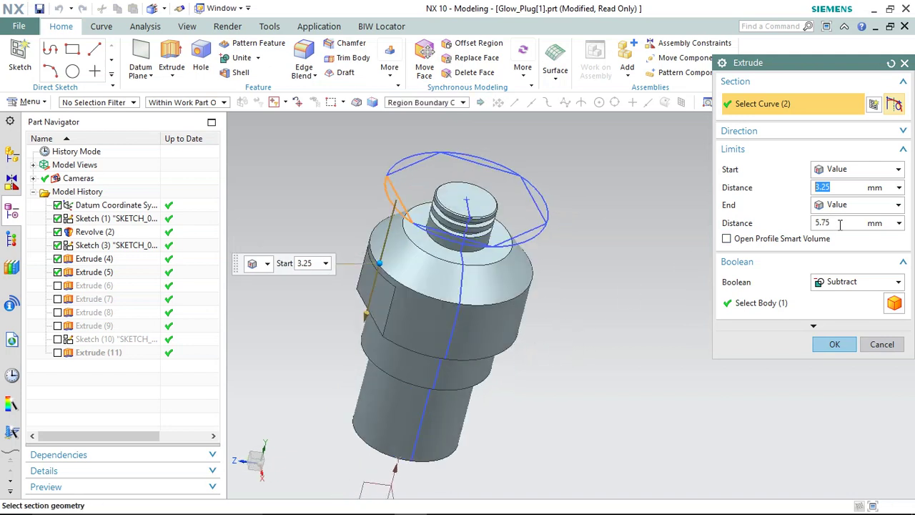
drag(841, 224, 816, 227)
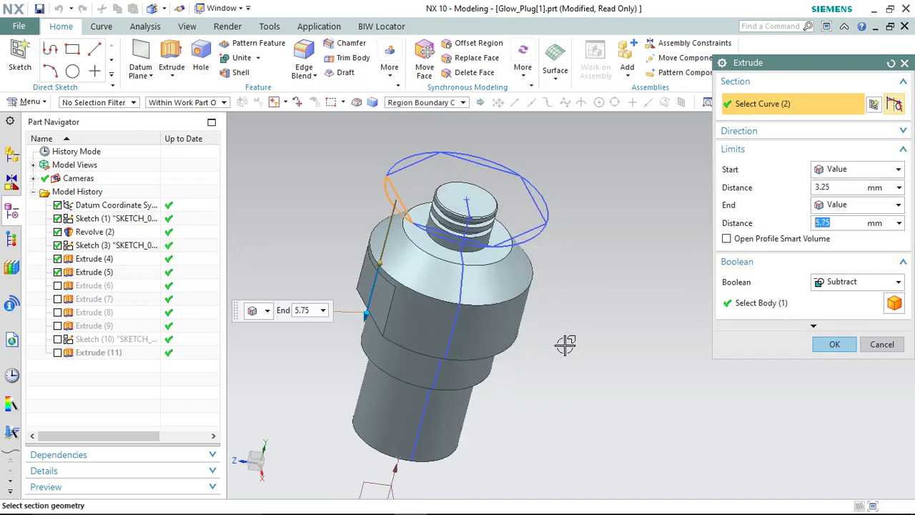
mouse_move(565, 345)
middle_down()
mouse_move(609, 331)
mouse_move(609, 341)
mouse_move(557, 337)
middle_up()
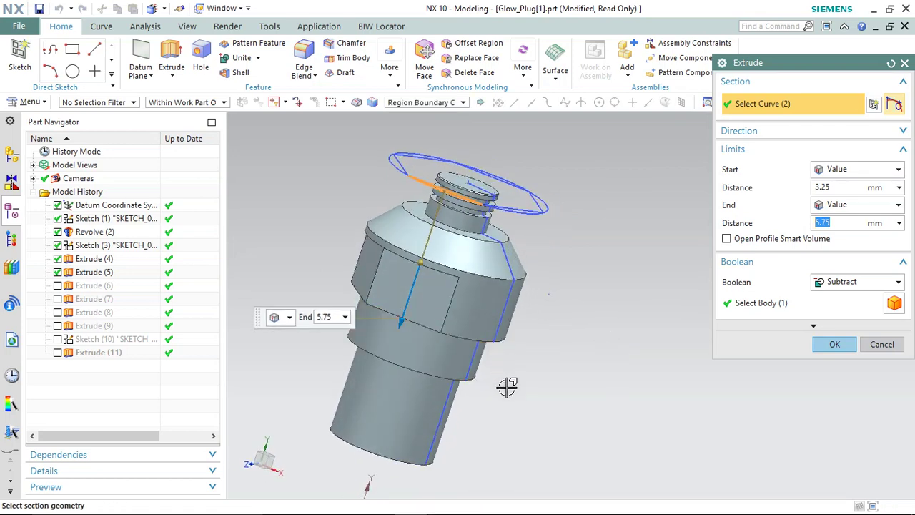
click(843, 188)
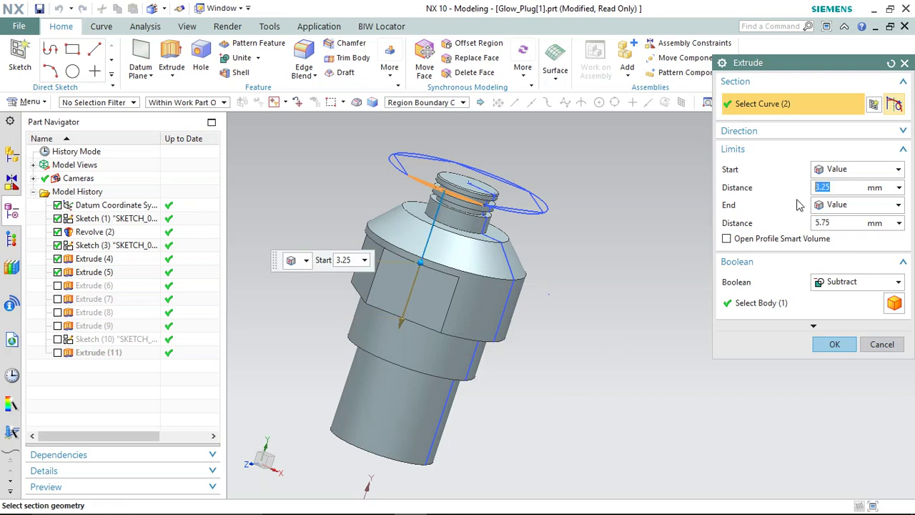
Step: Accept the Extrude (5) parameters and re-enable Extrude (6) and Extrude (7)
click(834, 344)
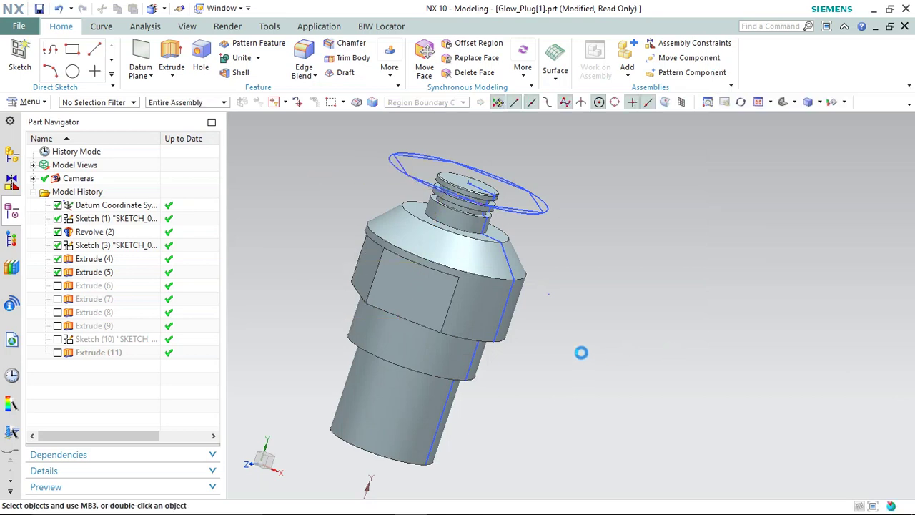
mouse_move(578, 345)
middle_down()
mouse_move(541, 331)
mouse_move(267, 326)
middle_up()
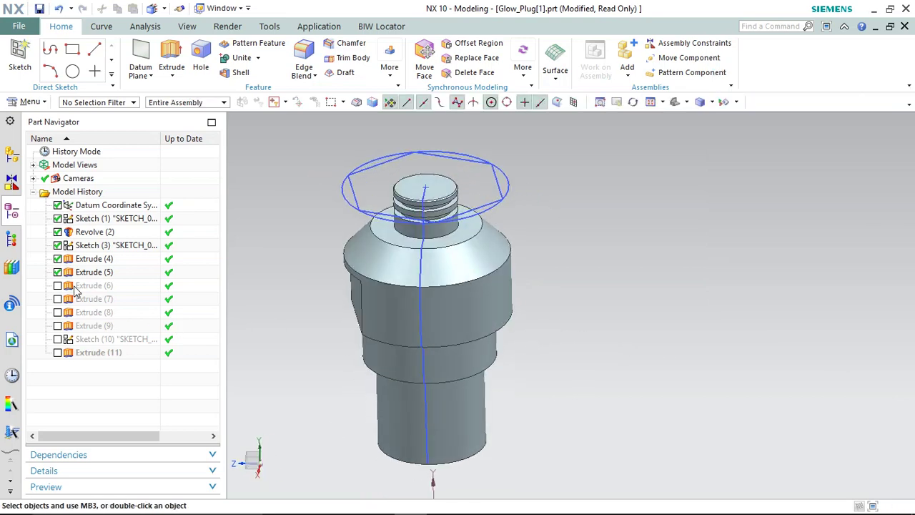
click(57, 285)
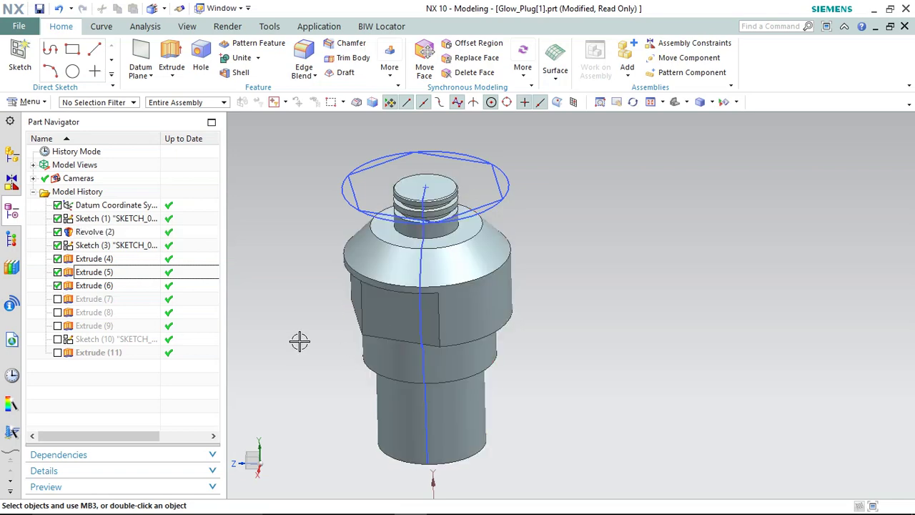
click(57, 299)
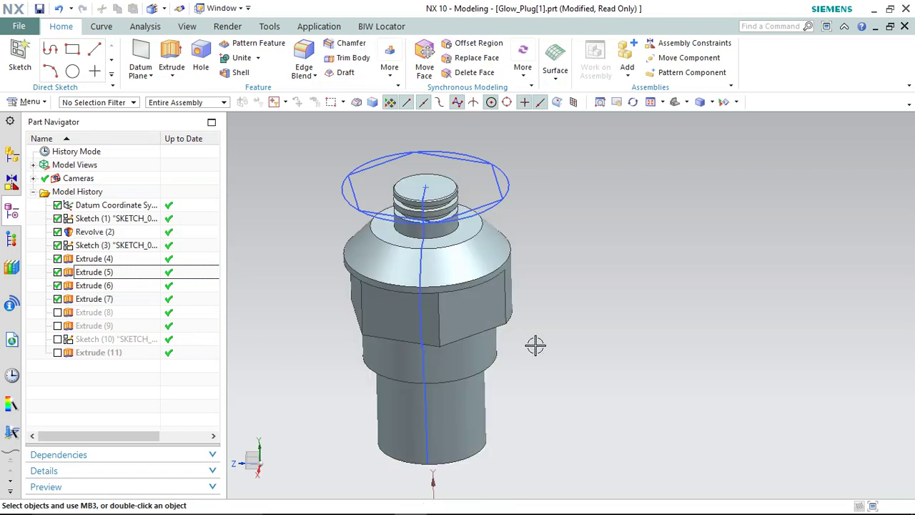
Step: Re-enable Extrude (9) to restore the remaining hex flats, then select Sketch (10)
mouse_move(535, 345)
middle_down()
mouse_move(527, 326)
mouse_move(484, 318)
mouse_move(453, 317)
mouse_move(440, 345)
mouse_move(429, 337)
middle_up()
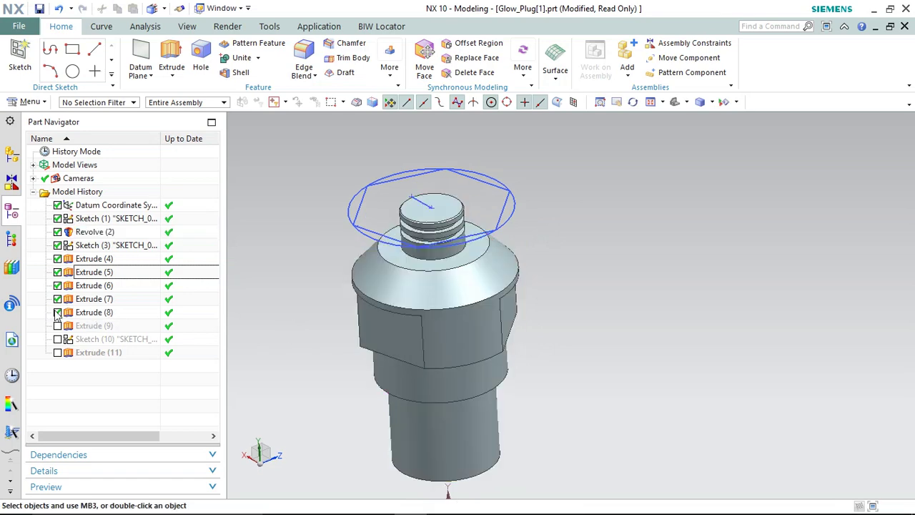
mouse_move(281, 388)
middle_down()
mouse_move(307, 384)
mouse_move(321, 347)
mouse_move(282, 390)
middle_up()
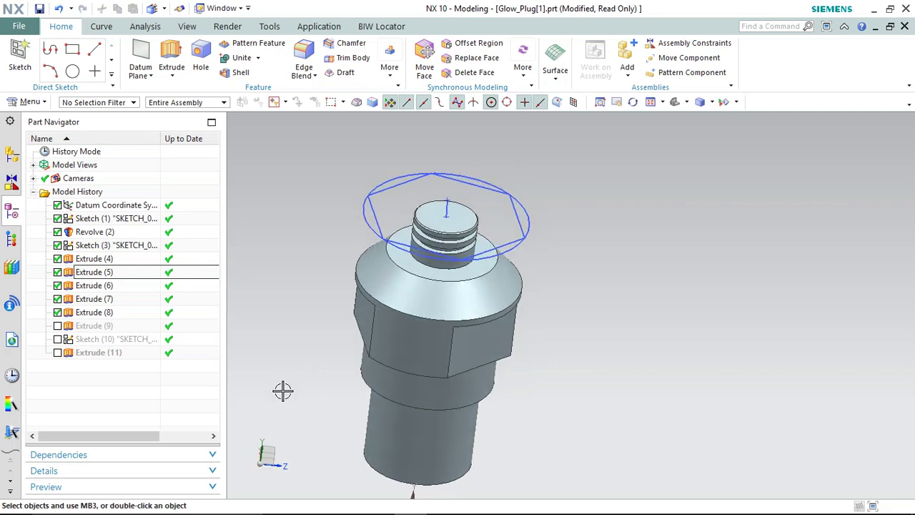
click(57, 325)
mouse_move(352, 401)
middle_down()
mouse_move(344, 371)
mouse_move(338, 375)
middle_up()
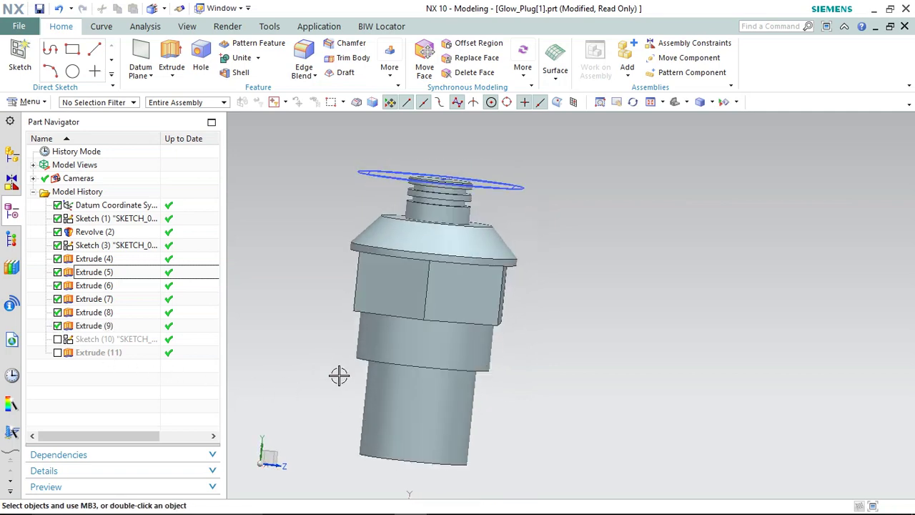
click(100, 340)
Step: Show Sketch (10)'s circle outlines again on the glow plug
right_click(100, 340)
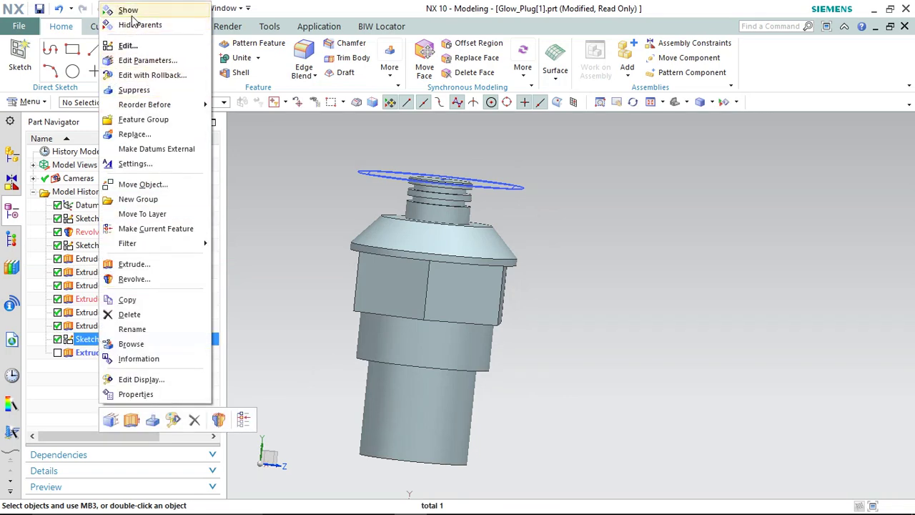
click(131, 12)
middle_drag(303, 290, 316, 334)
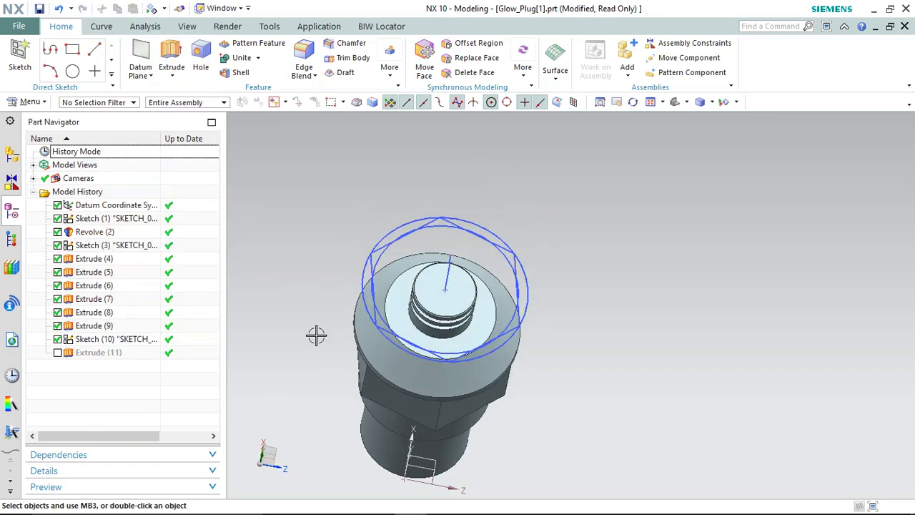
mouse_move(429, 320)
middle_down()
mouse_move(462, 330)
mouse_move(415, 221)
mouse_move(450, 371)
middle_up()
scroll(453, 392, up, 5)
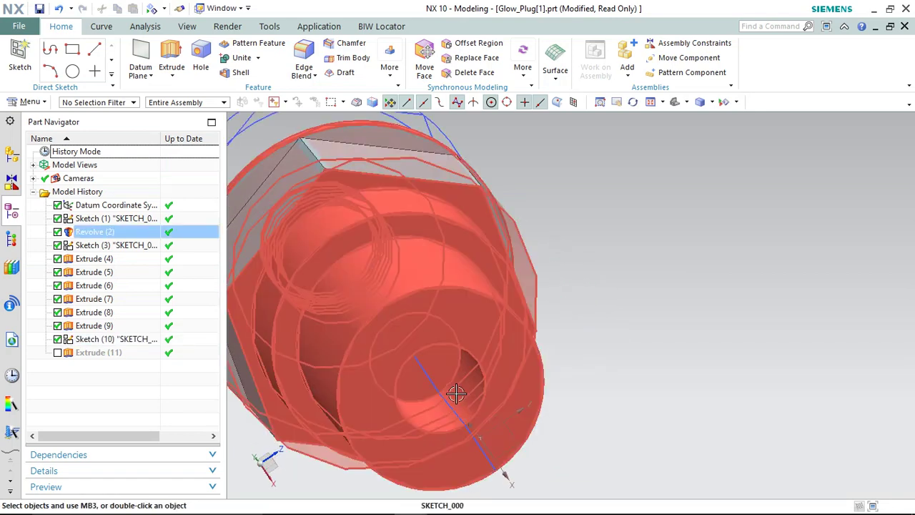
scroll(466, 439, down, 5)
mouse_move(465, 439)
middle_down()
mouse_move(526, 409)
mouse_move(547, 470)
middle_up()
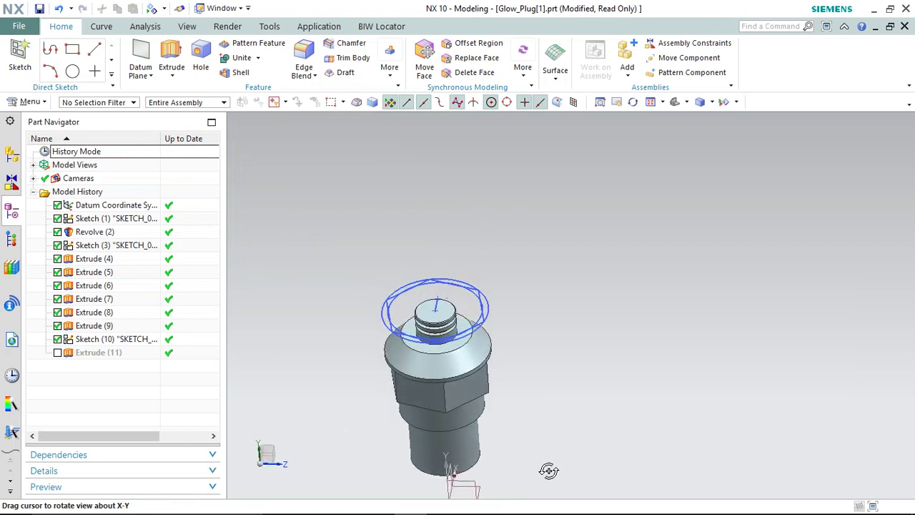
Step: Re-enable Extrude (11), toggling it off and on to compare the shape
click(59, 353)
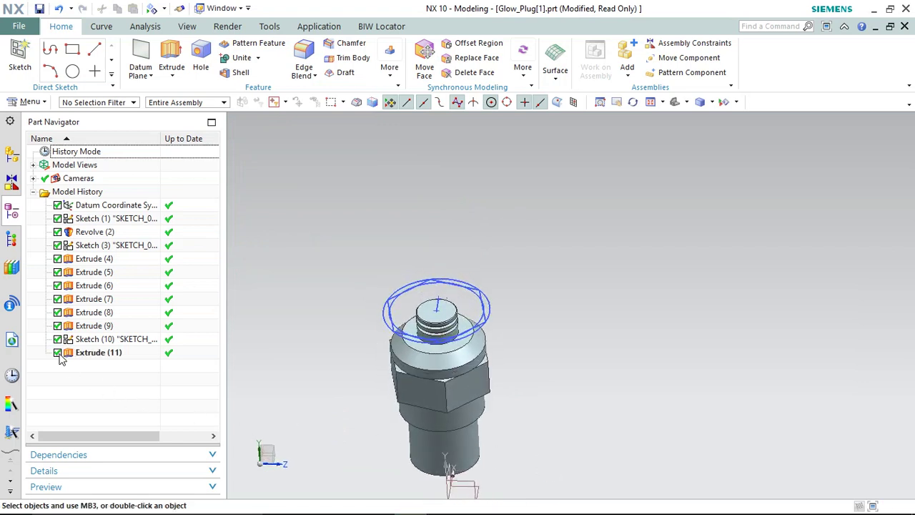
click(58, 352)
click(58, 353)
click(93, 355)
right_click(94, 357)
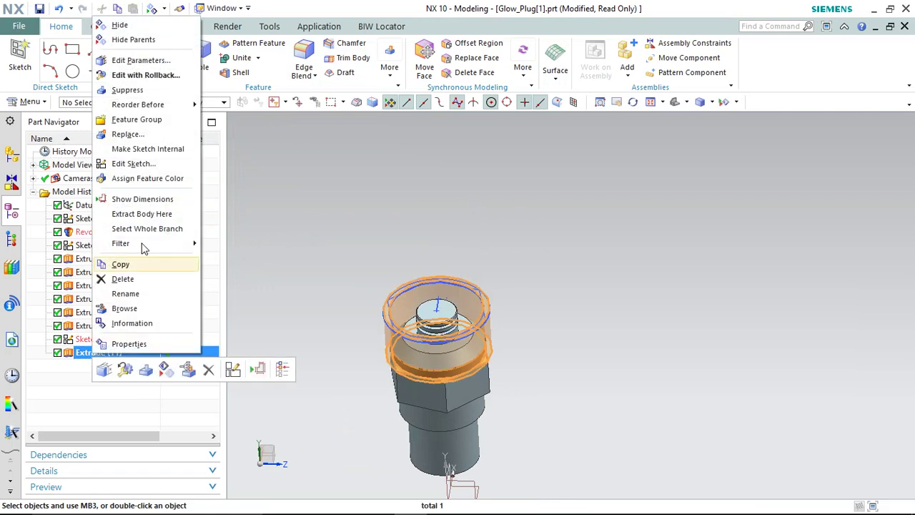
click(143, 62)
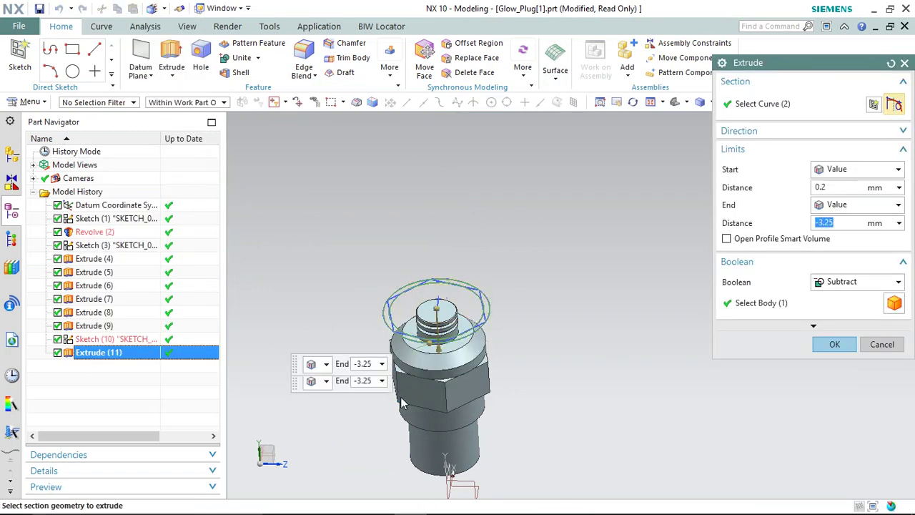
click(837, 295)
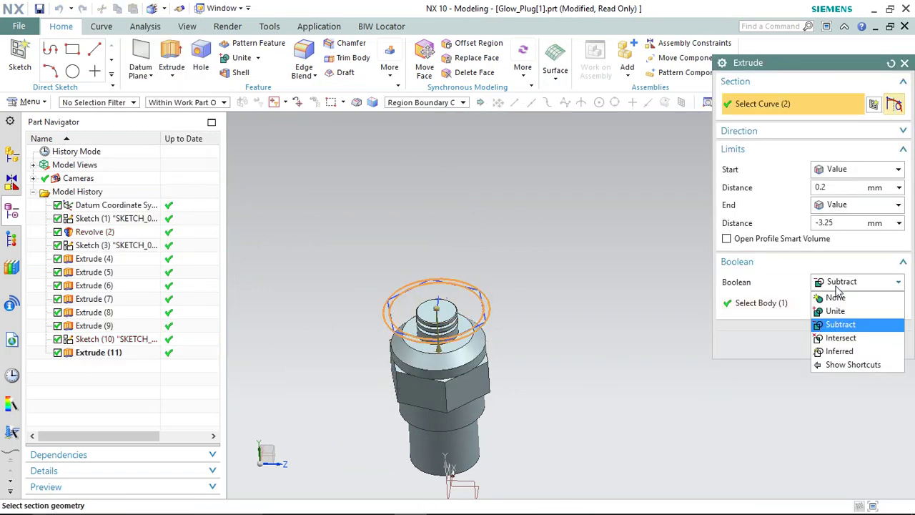
click(837, 293)
mouse_move(472, 367)
middle_down()
mouse_move(534, 400)
mouse_move(522, 375)
middle_up()
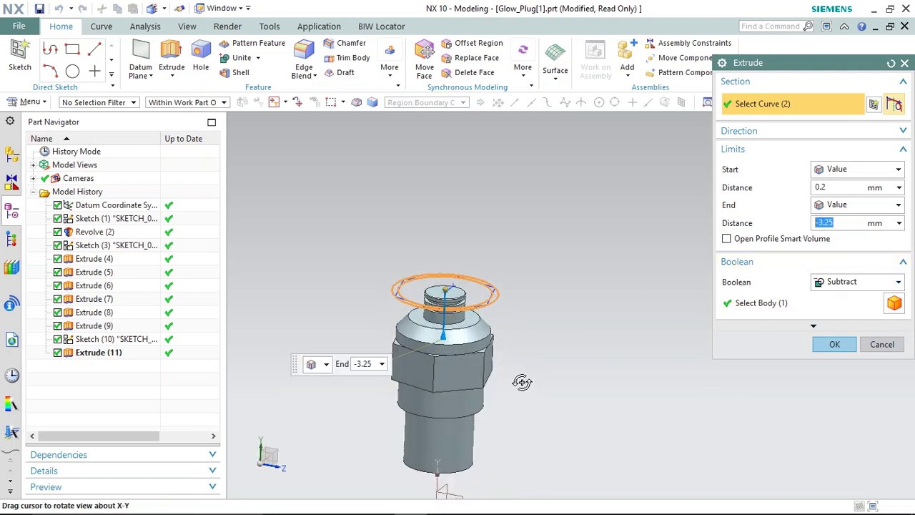
scroll(521, 361, up, 2)
scroll(513, 346, up, 2)
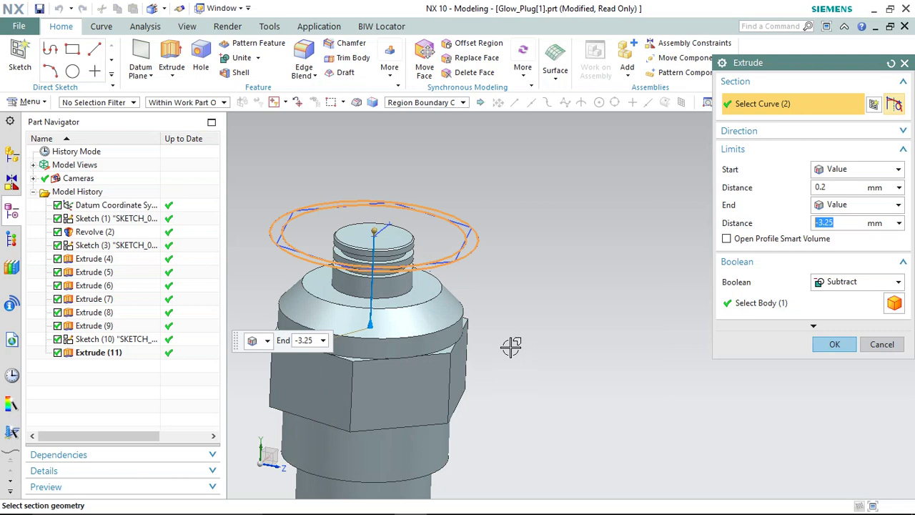
click(842, 188)
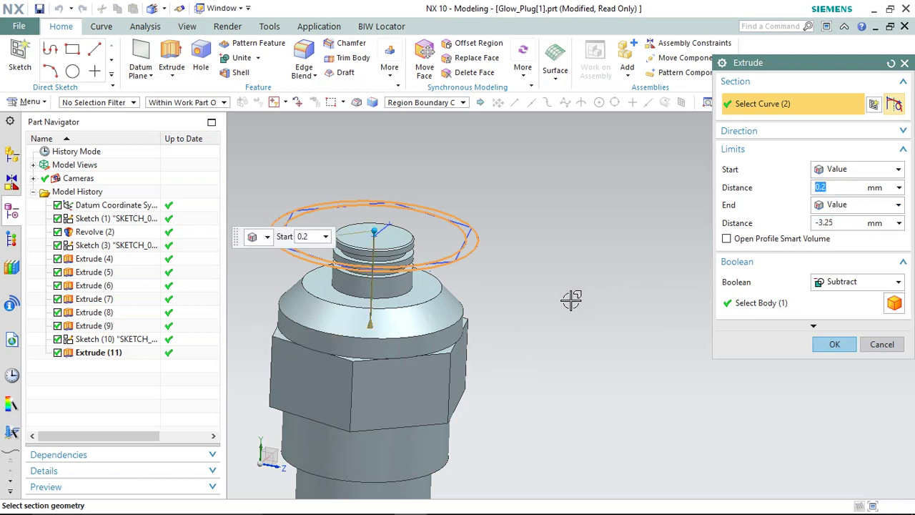
middle_drag(564, 300, 562, 289)
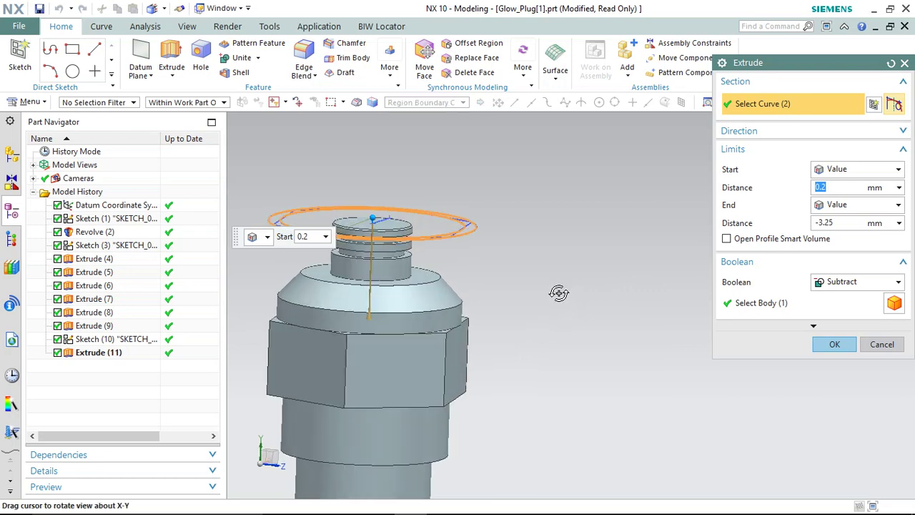
click(844, 223)
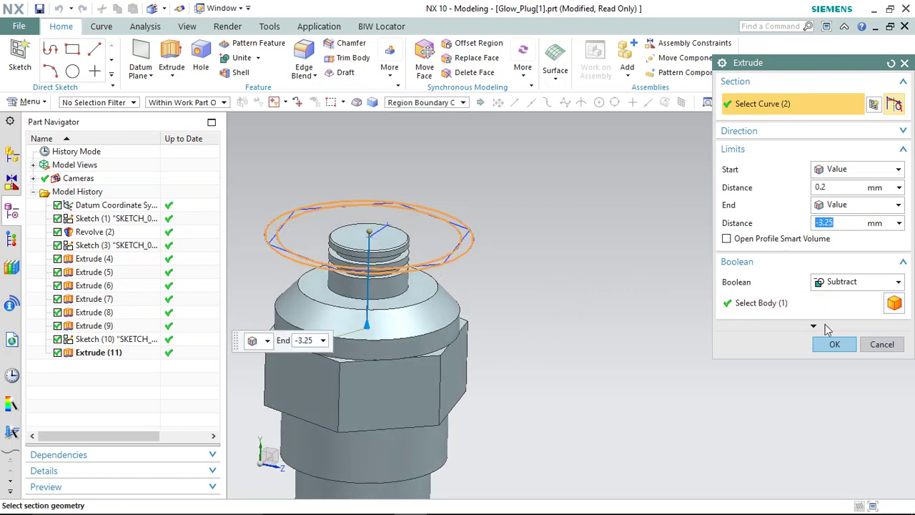
click(834, 343)
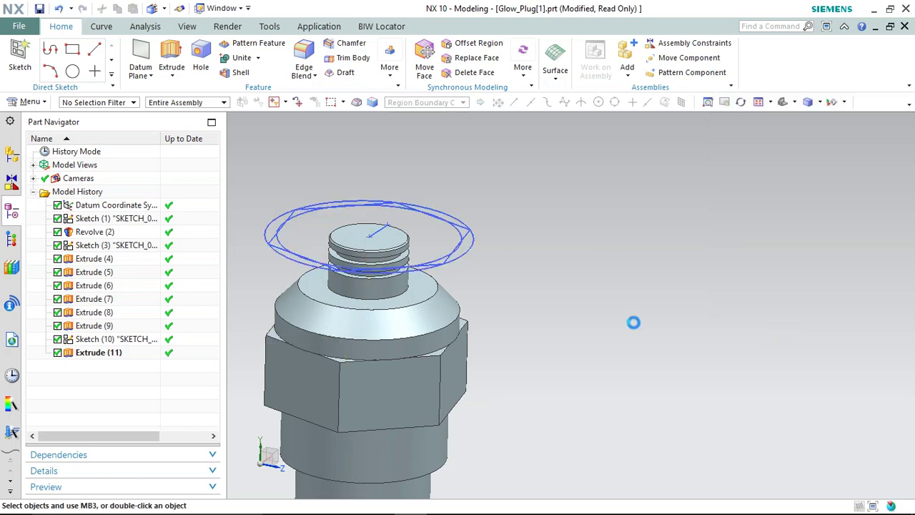
Step: Hide Sketch (3), Sketch (10) and Sketch (1) from the graphics window, leaving only the solid
right_click(456, 257)
click(484, 224)
click(461, 237)
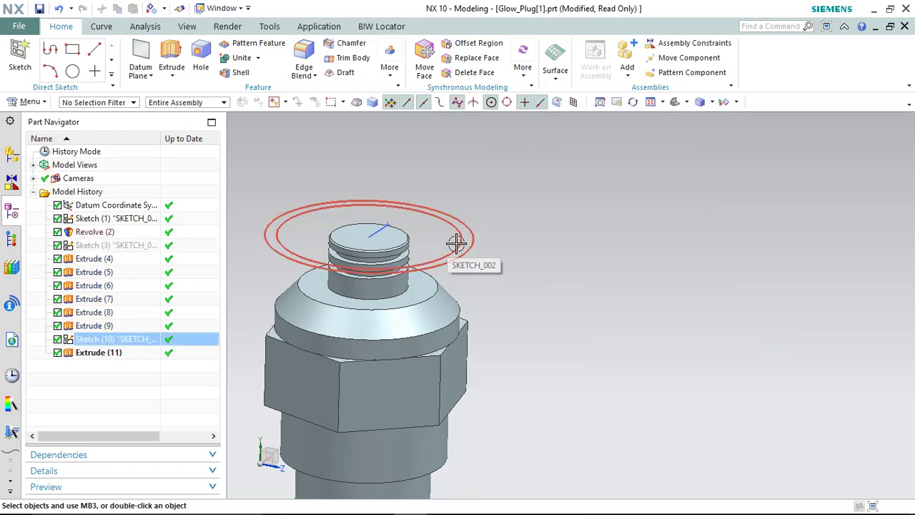
right_click(456, 240)
click(475, 226)
click(385, 227)
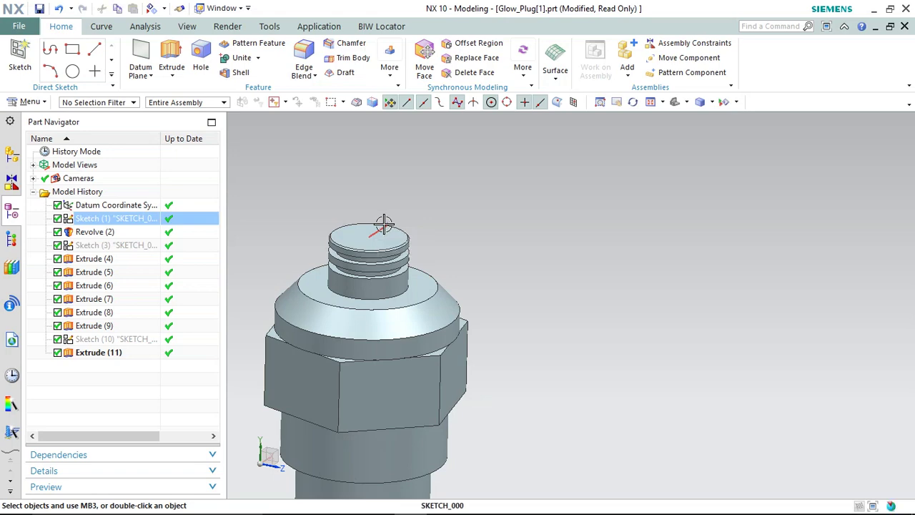
right_click(384, 227)
click(412, 212)
scroll(484, 397, down, 2)
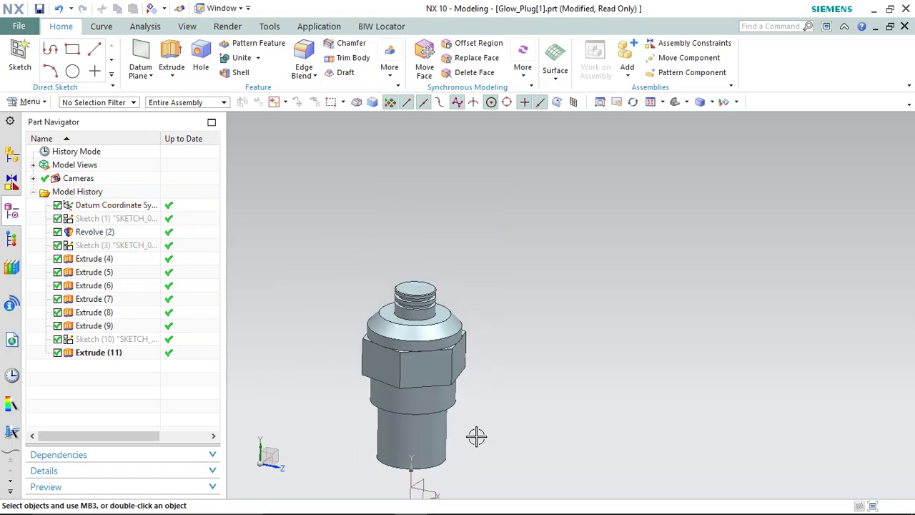
scroll(413, 487, up, 1)
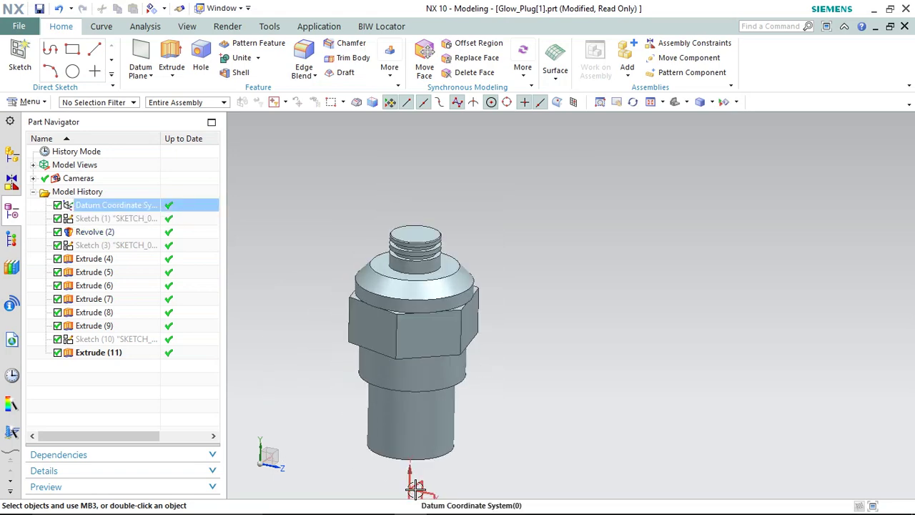
scroll(469, 456, up, 1)
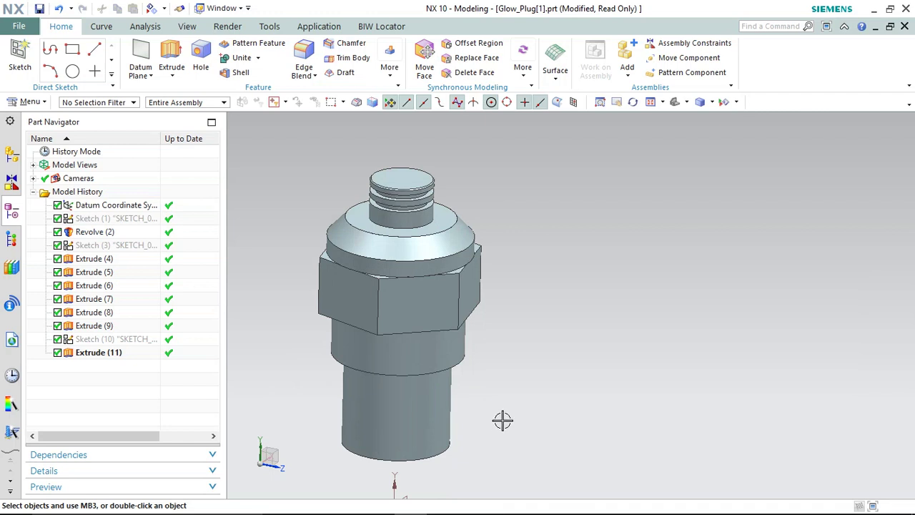